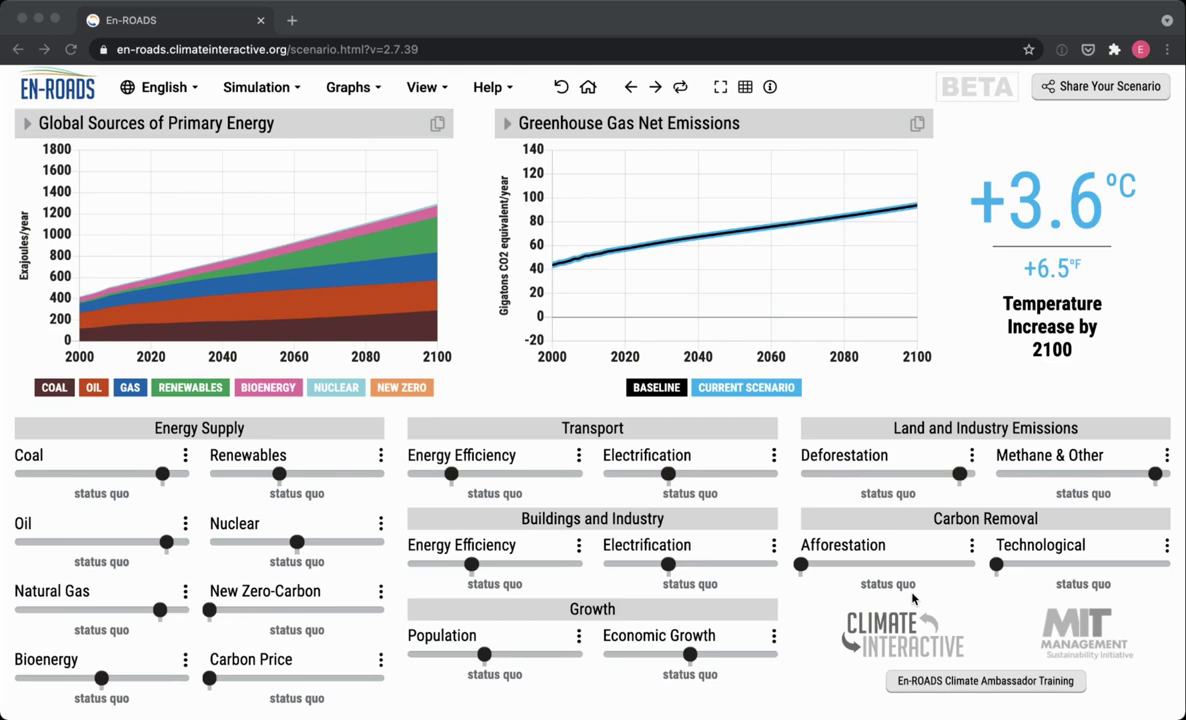
- Bring up the Technological Carbon Removal detail panel, currently at 0% removal
click(1167, 547)
click(1167, 547)
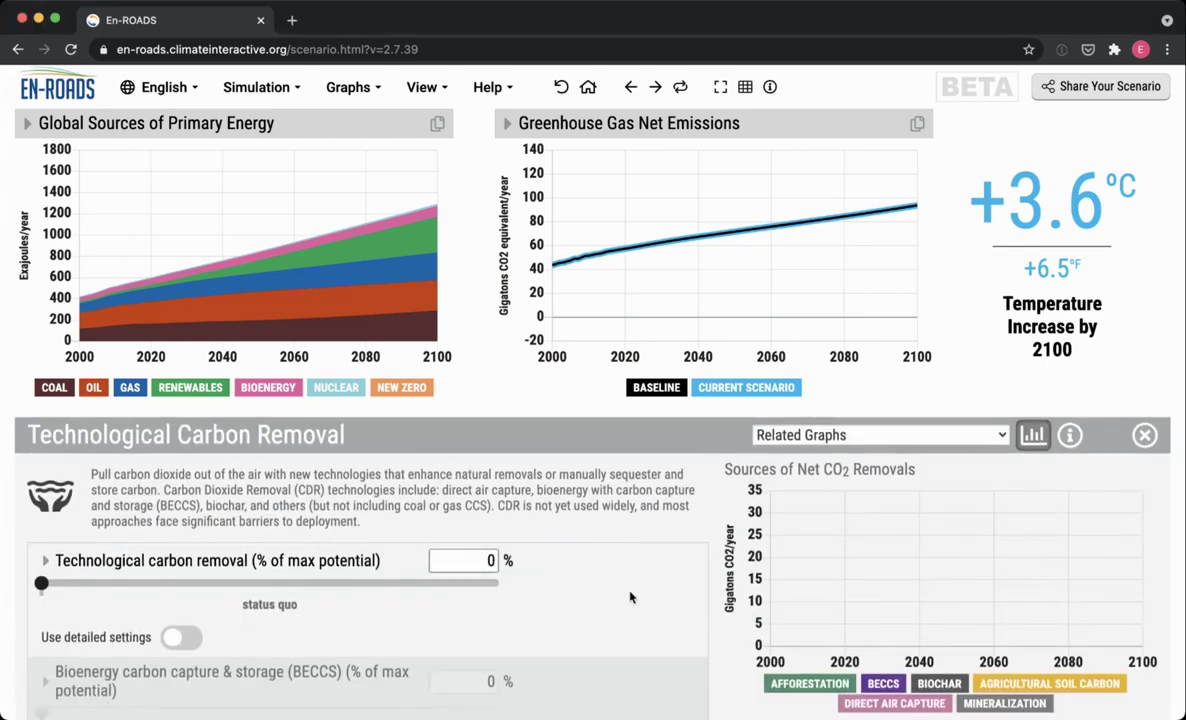
scroll(630, 598, down, 3)
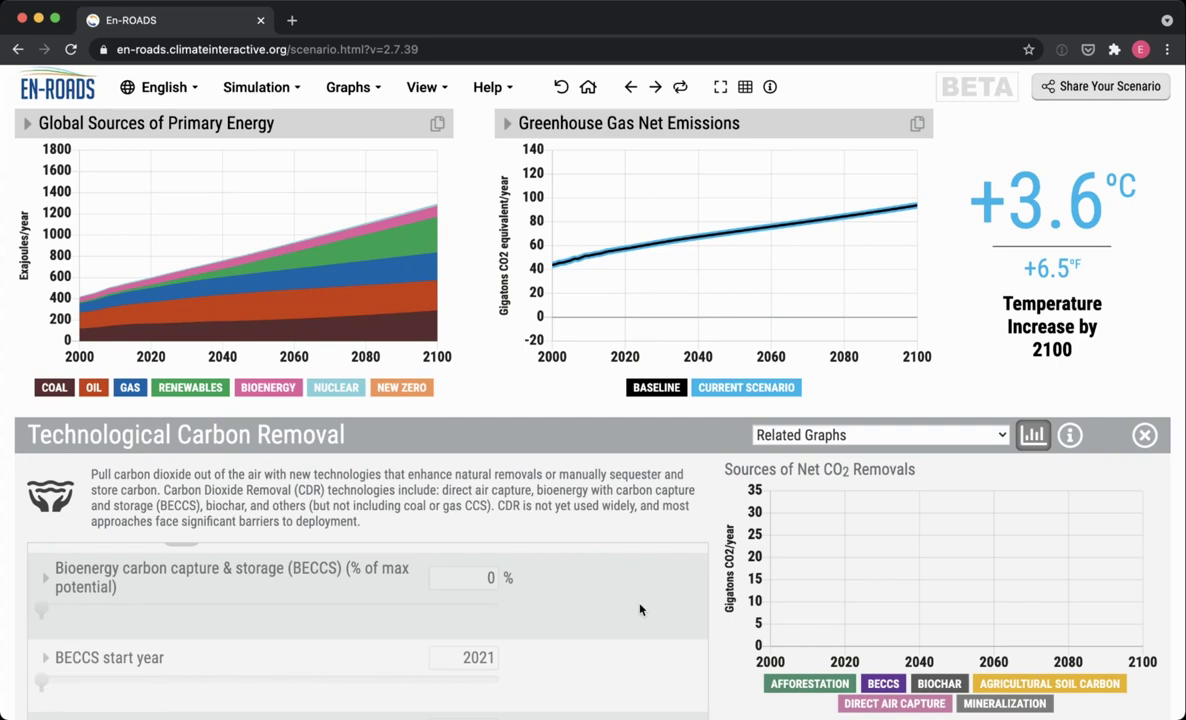
scroll(634, 612, down, 3)
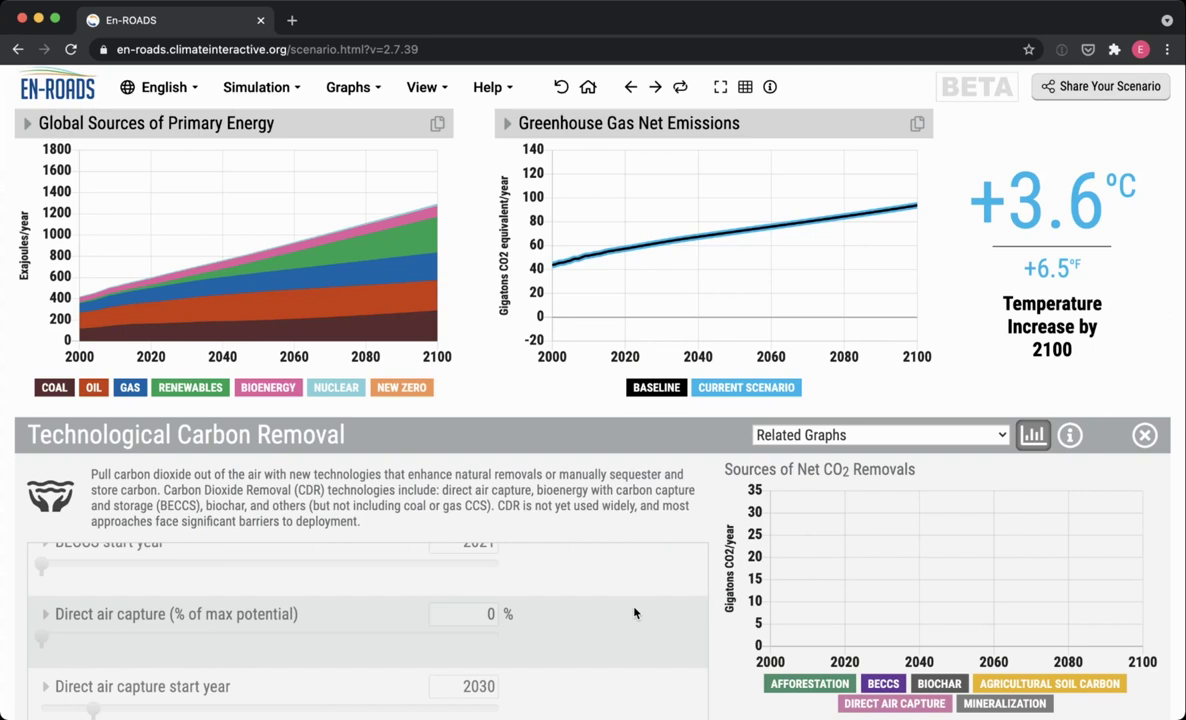
scroll(634, 613, down, 3)
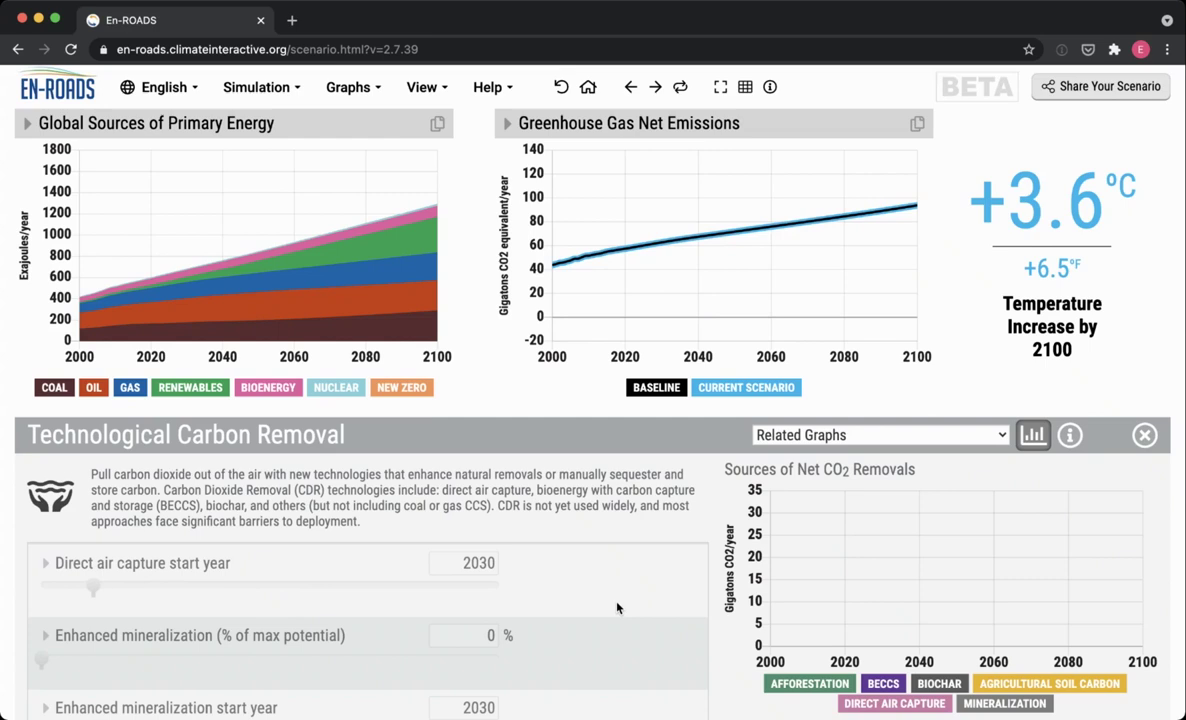
scroll(617, 607, down, 5)
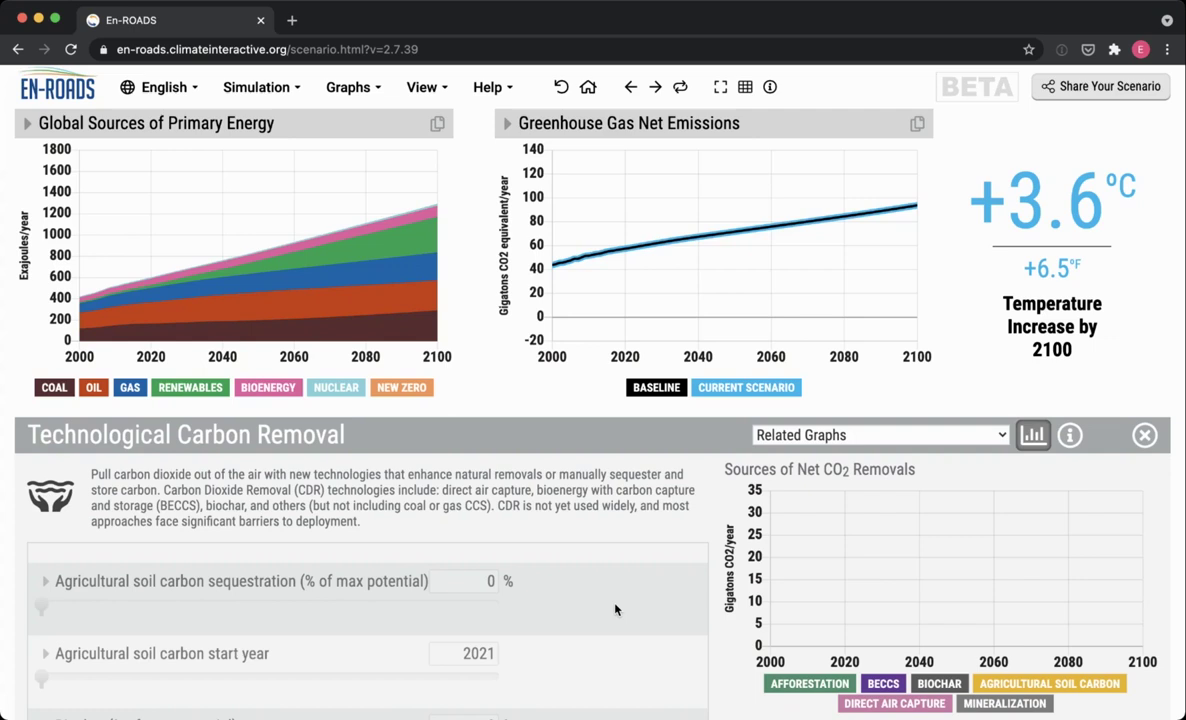
scroll(630, 620, down, 3)
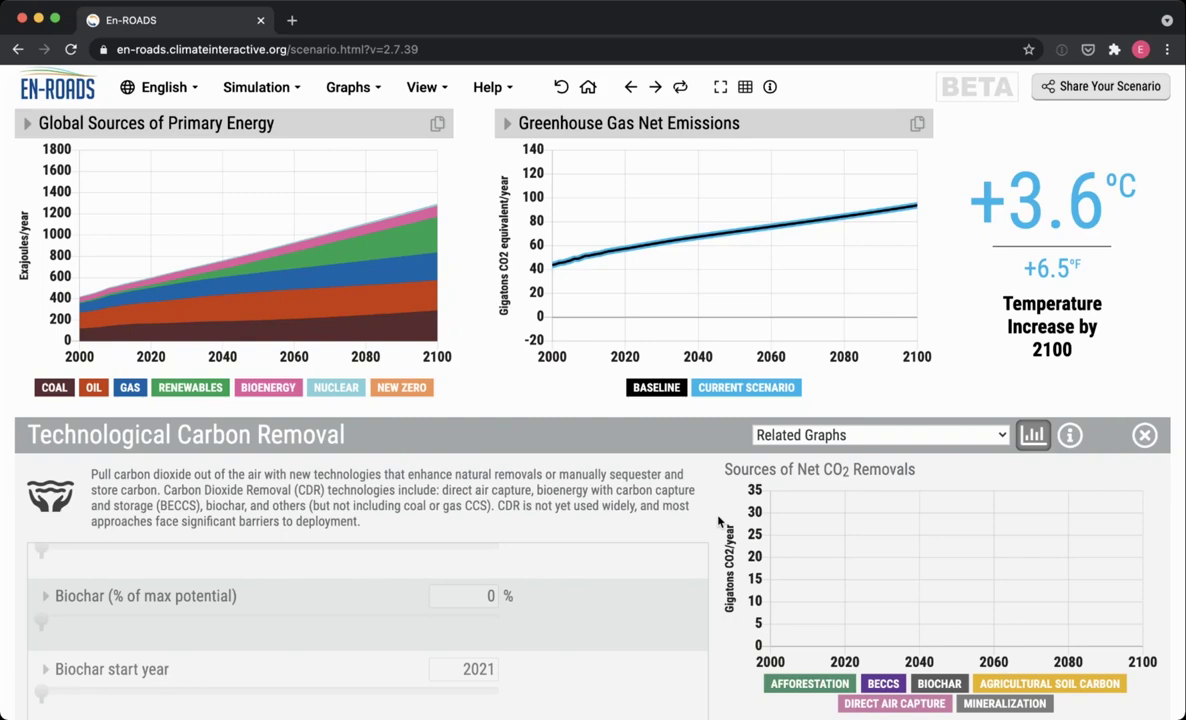
- Dismiss the Technological Carbon Removal panel to get back to the main dashboard
click(573, 399)
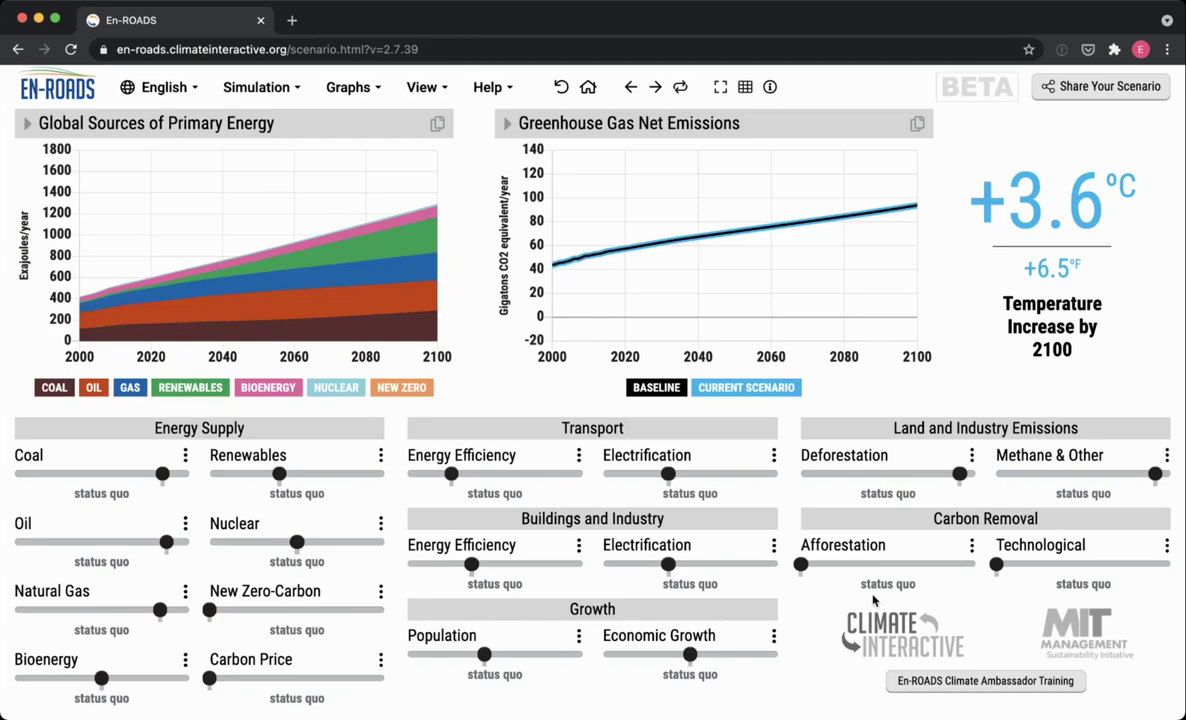
- Show Sources of Net CO2 Removals—Area in the left chart, then switch to the twelve-graph overview
click(279, 131)
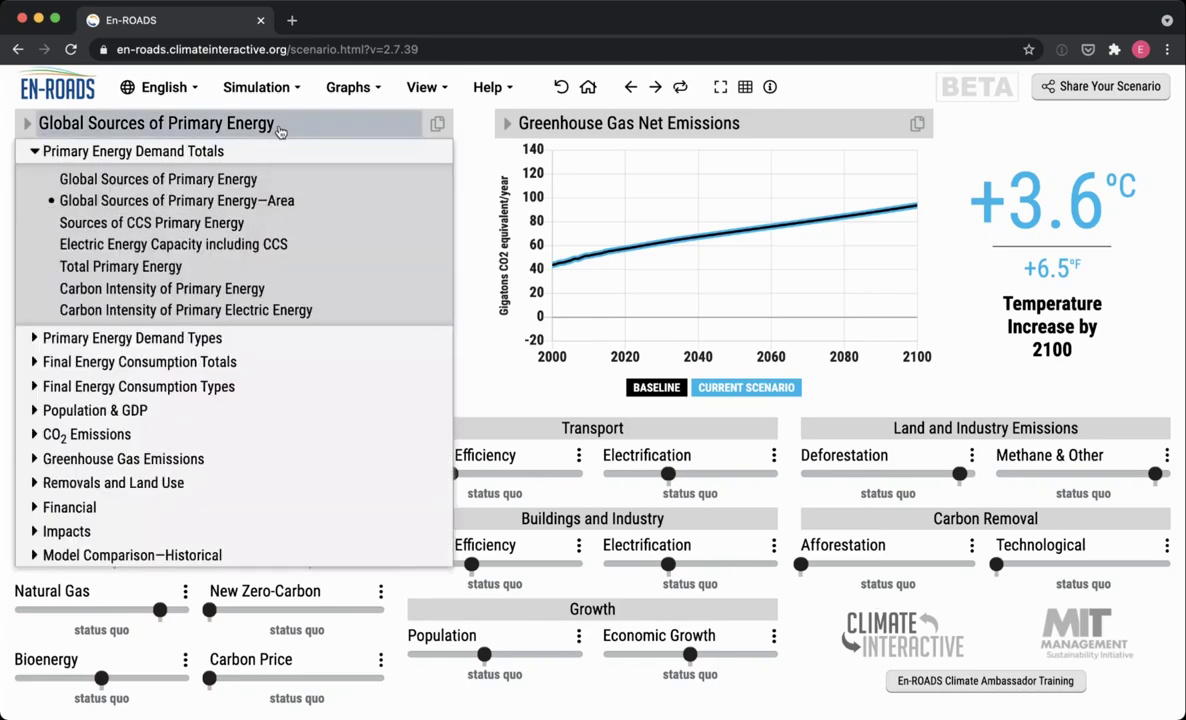
click(172, 486)
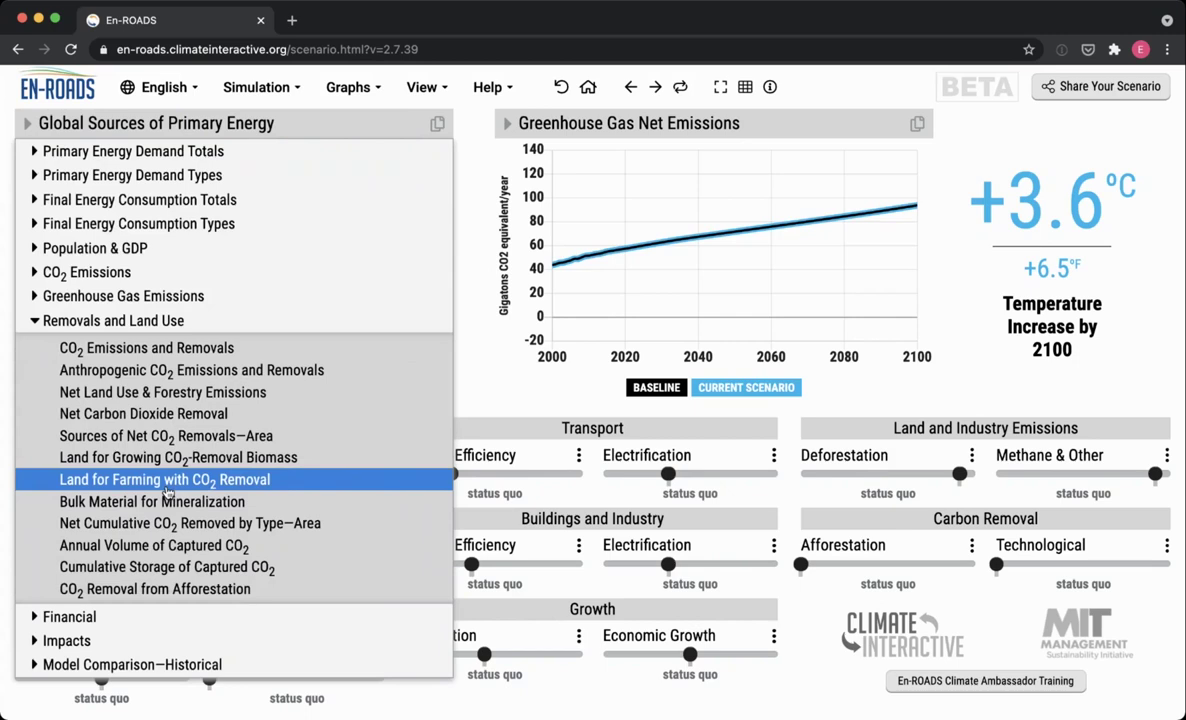
click(150, 440)
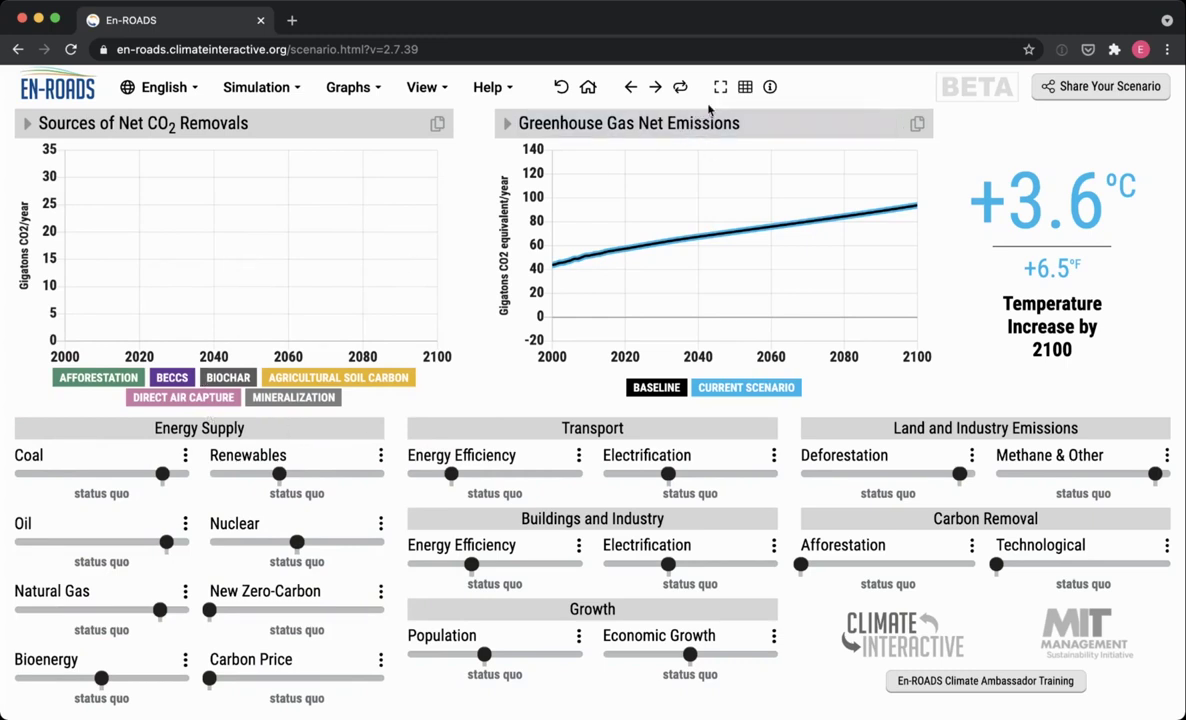
click(745, 87)
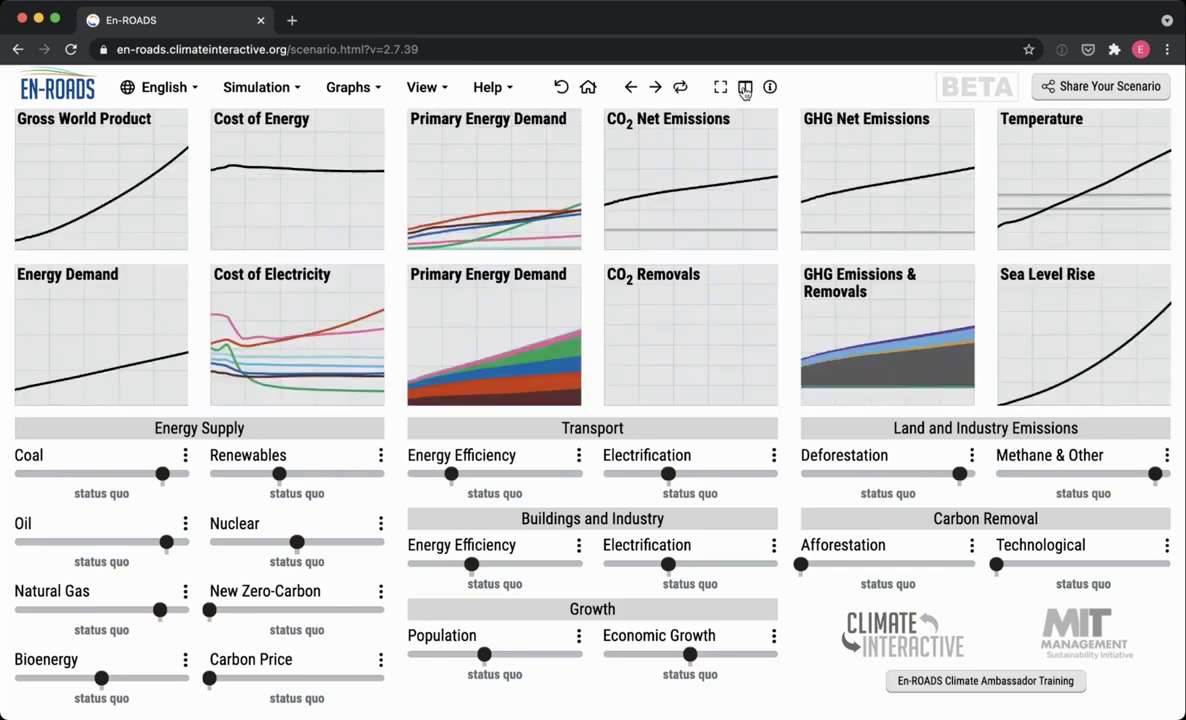
- Enlarge the GHG Emissions & Removals mini-graph so net emissions by gas appear on the right
click(827, 285)
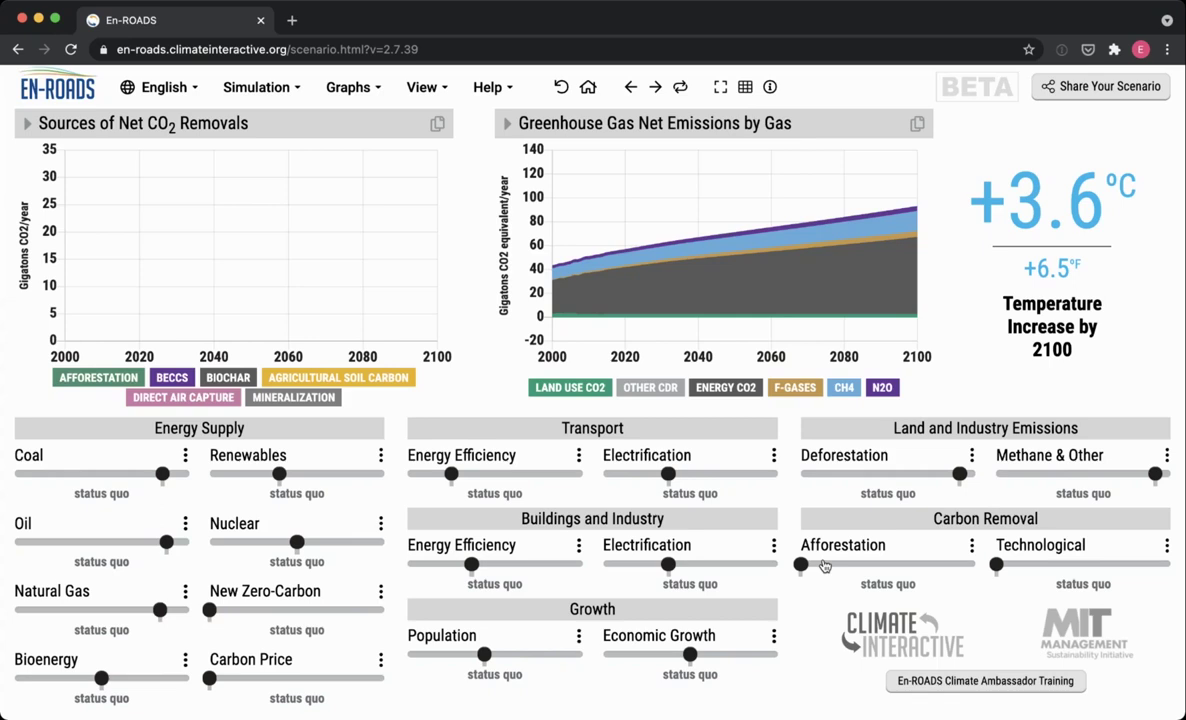
- Raise Afforestation to medium growth, adding about 3 Gt CO2/year of removals, and toggle compare
drag(801, 564, 889, 566)
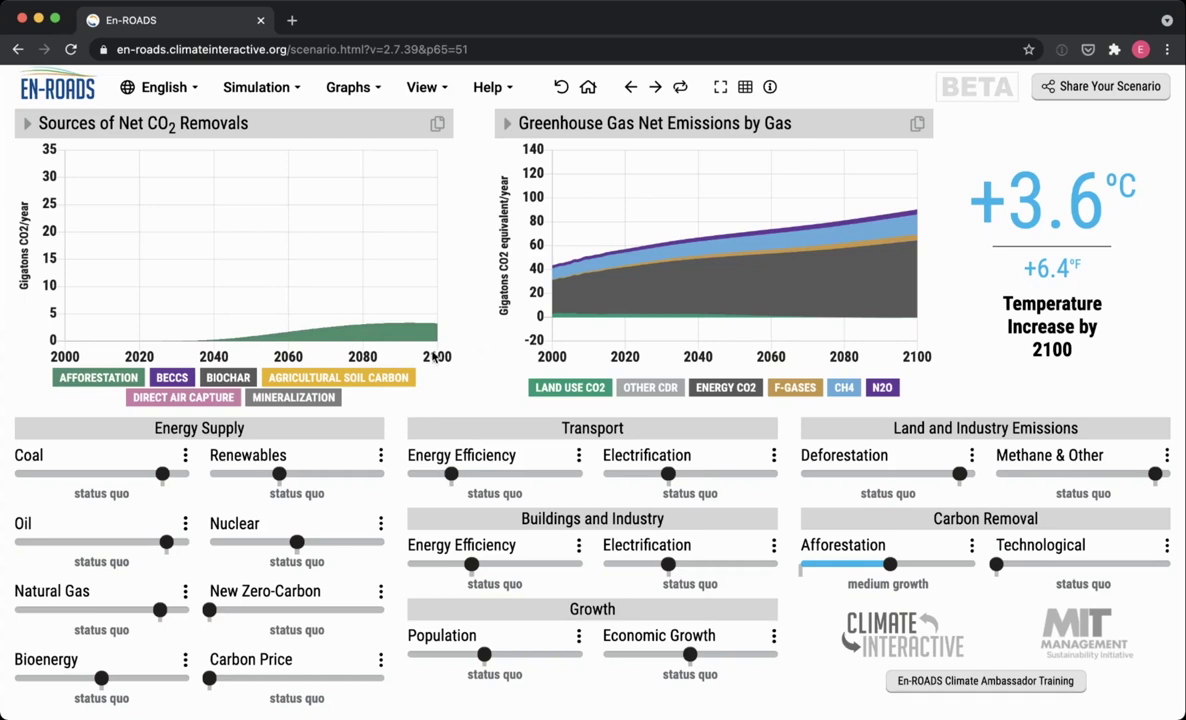
click(680, 87)
click(630, 87)
key(super+bracketright)
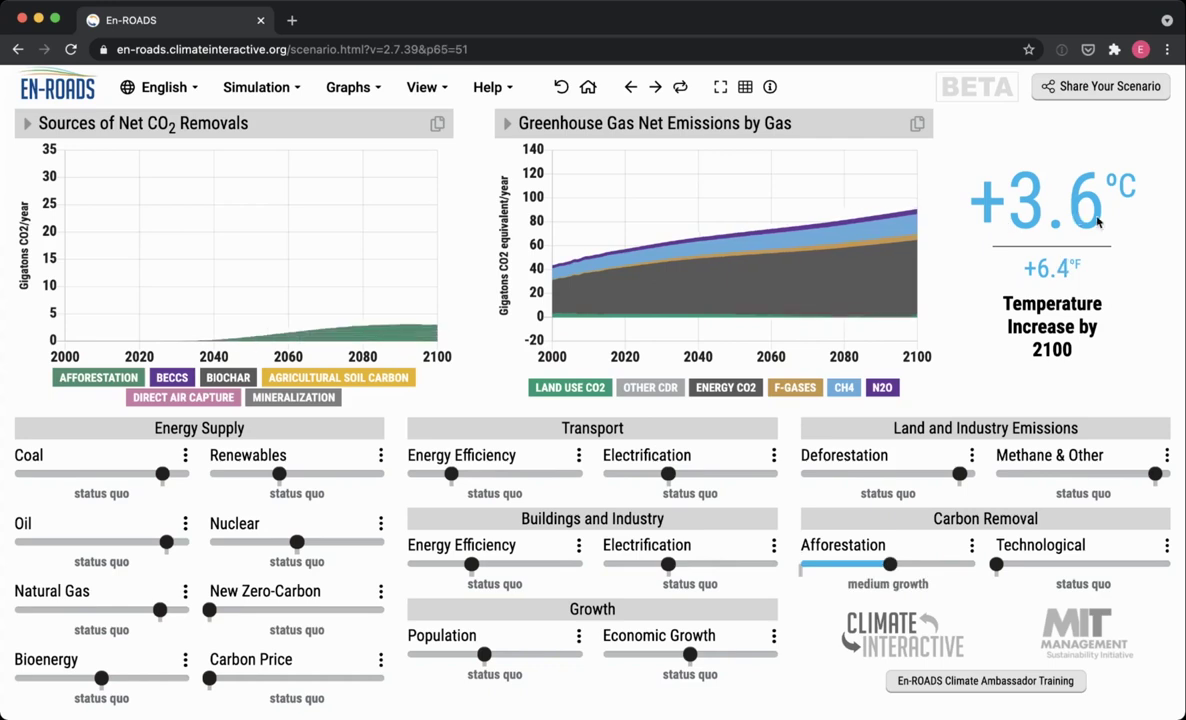
key(super+bracketleft)
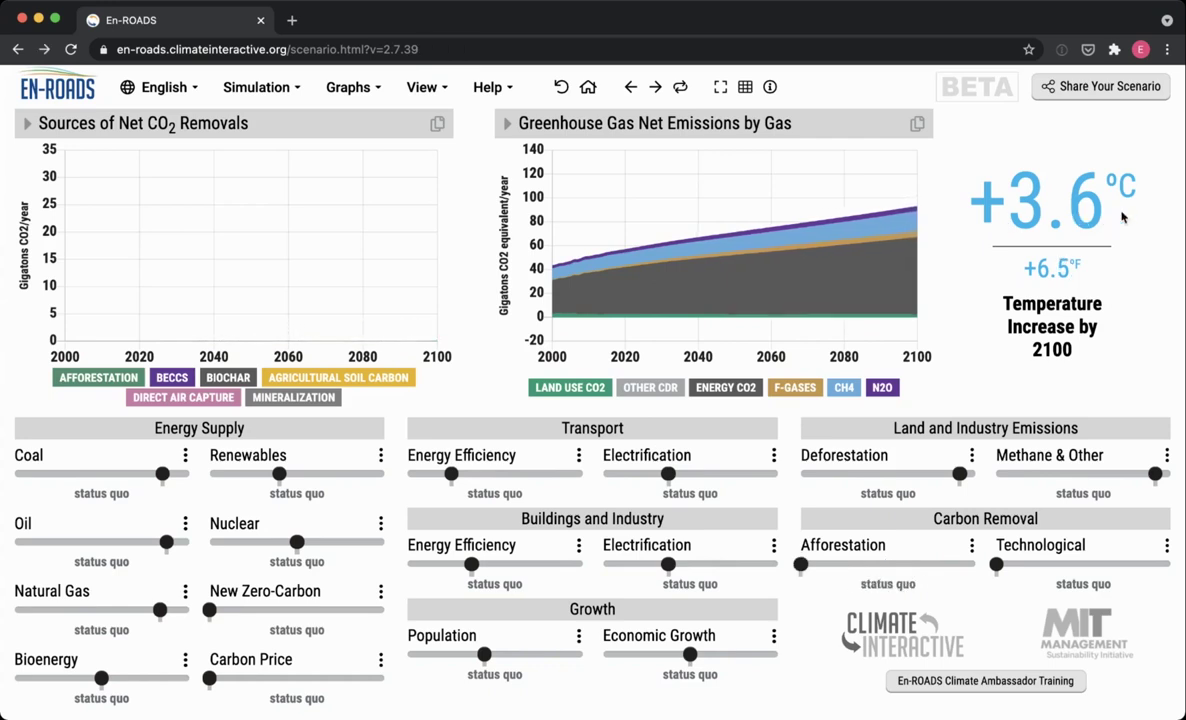
key(super+bracketright)
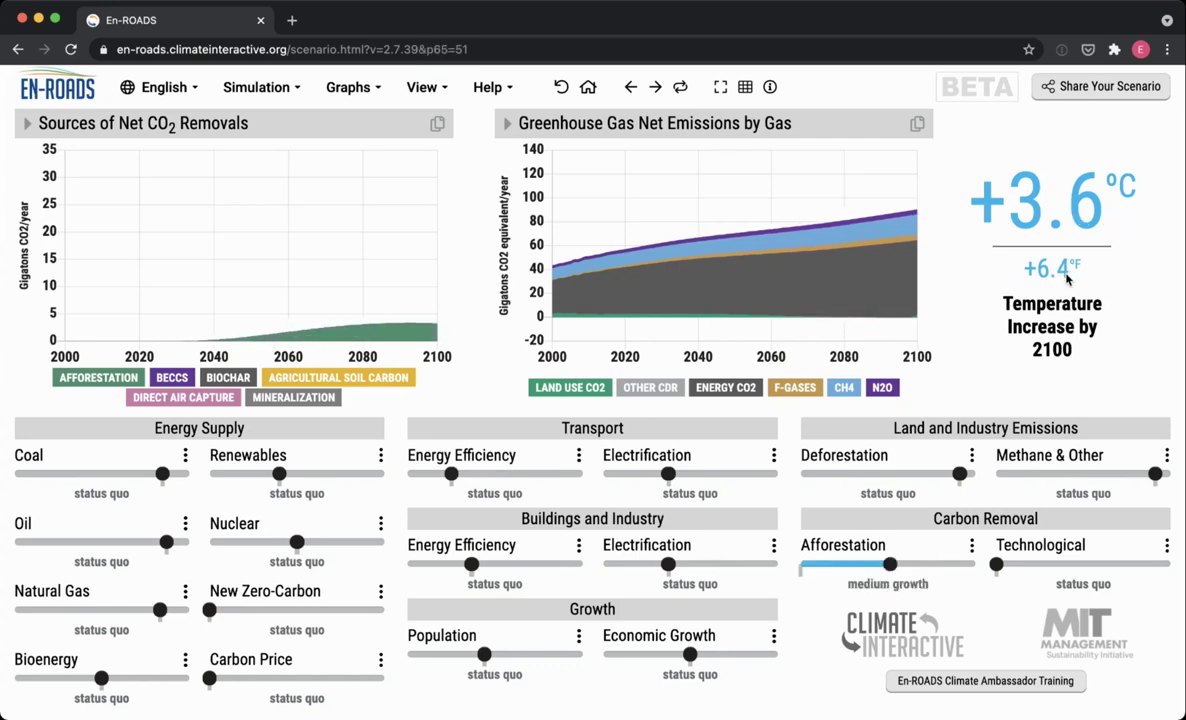
key(super+bracketleft)
key(super+bracketright)
drag(935, 569, 975, 567)
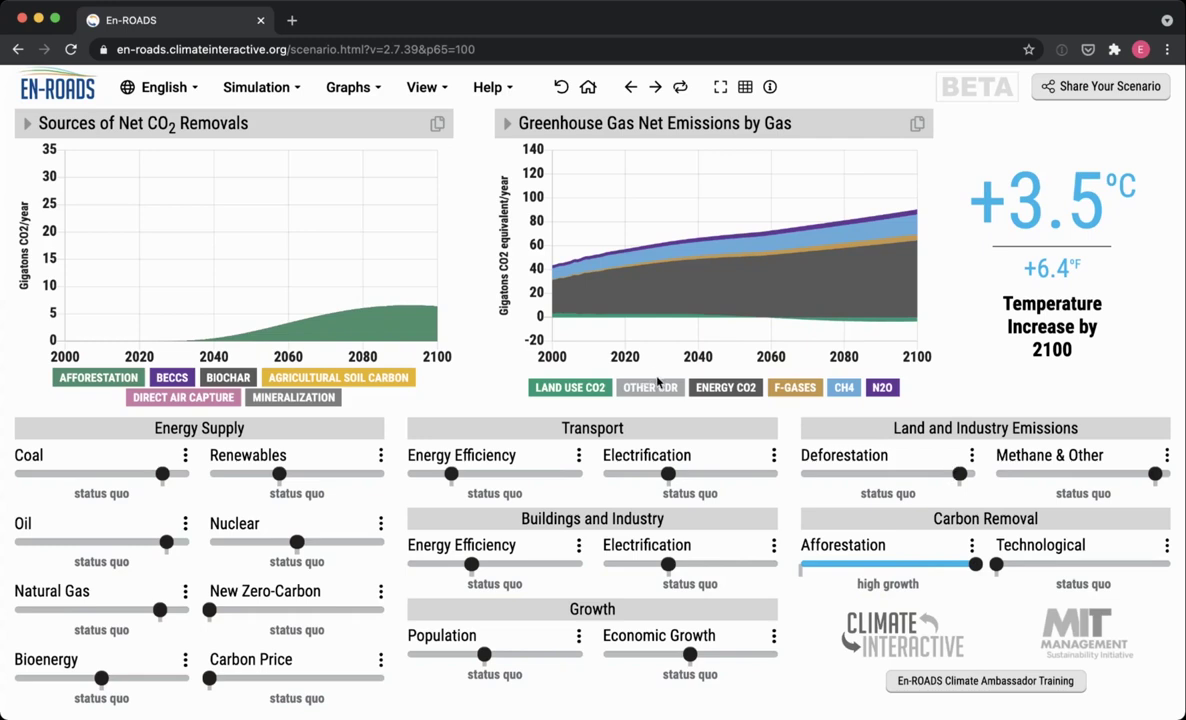
- Set Technological carbon removal to low growth and compare the +3.4°C result with the previous scenario
mouse_move(356, 318)
mouse_move(884, 250)
drag(997, 567, 1063, 568)
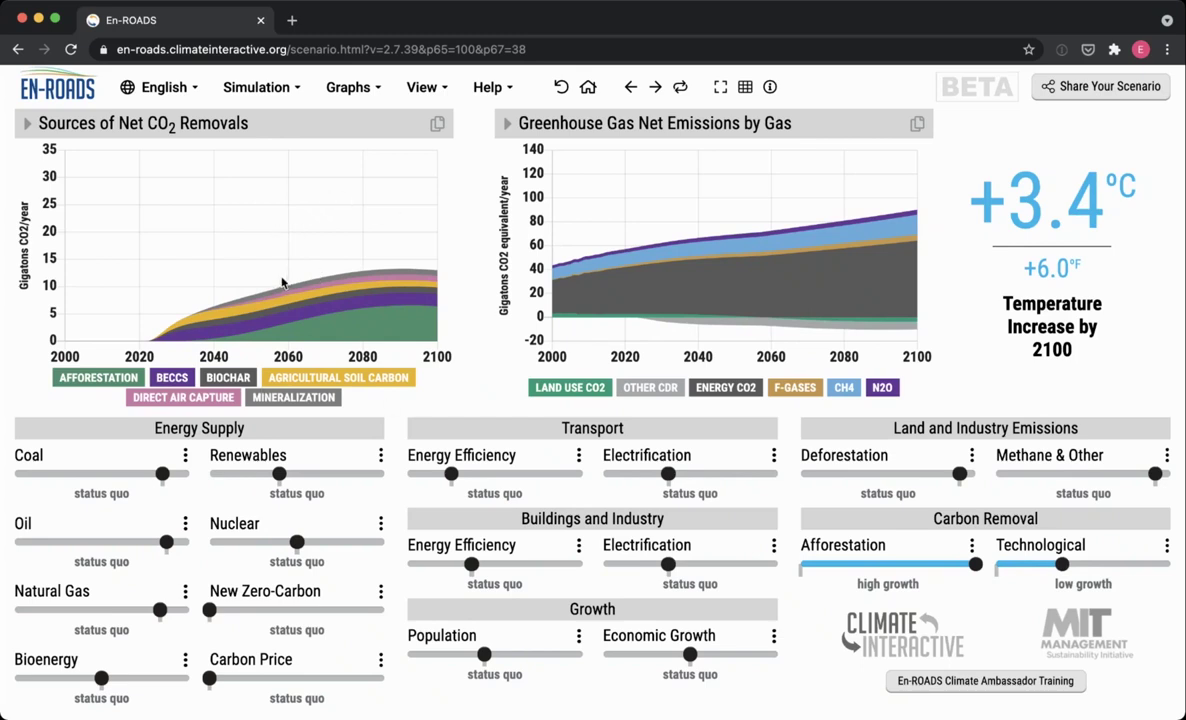
mouse_move(275, 291)
click(680, 88)
- Switch the left graph to Land for Growing CO2-Removal Biomass, about 750 million hectares by 2100
click(333, 126)
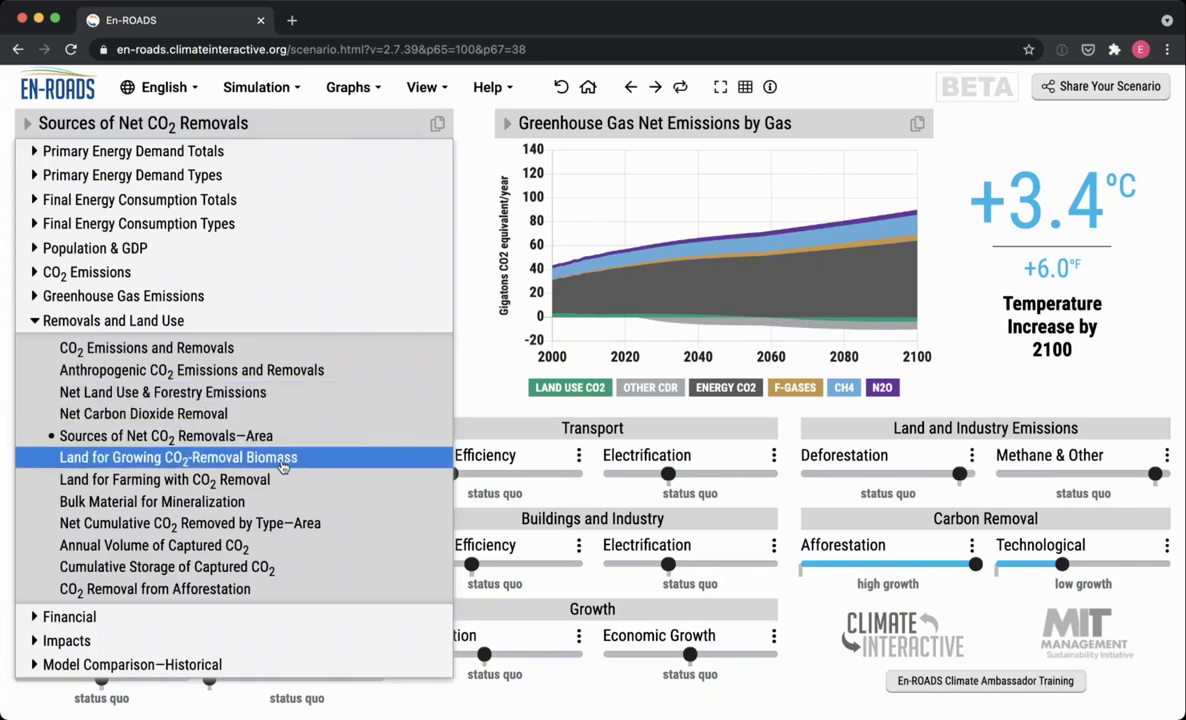
click(140, 467)
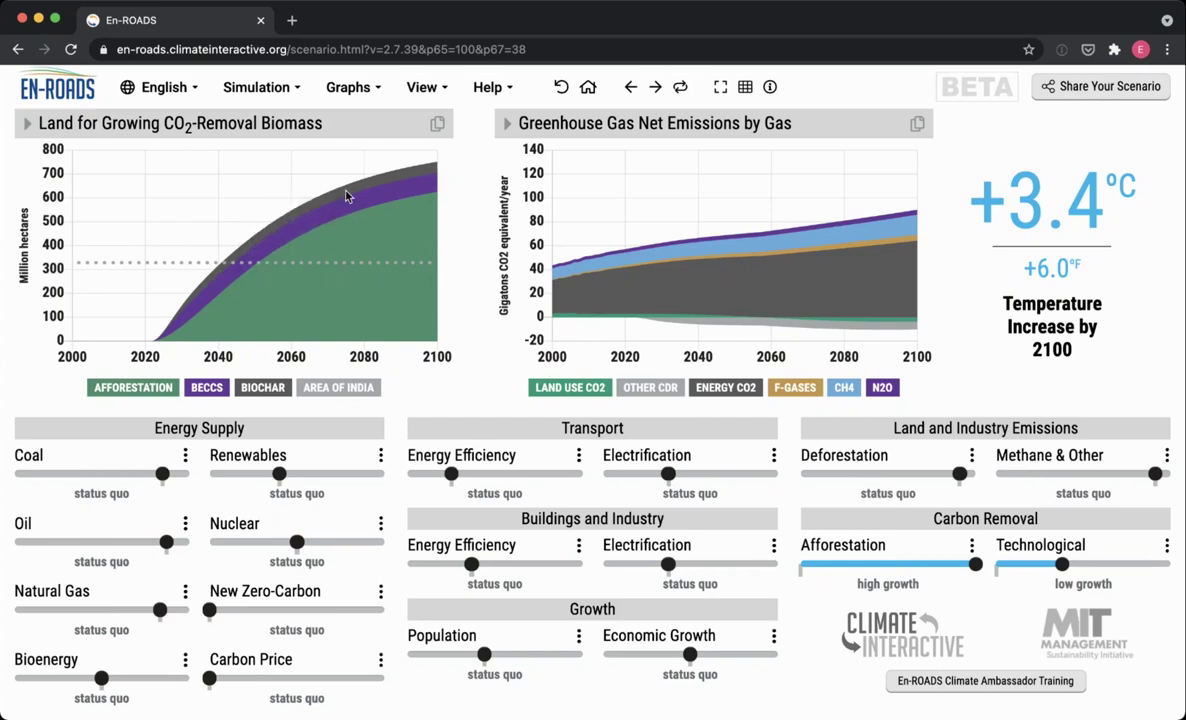
- Set Afforestation to 45% medium growth and view its detailed settings
click(879, 567)
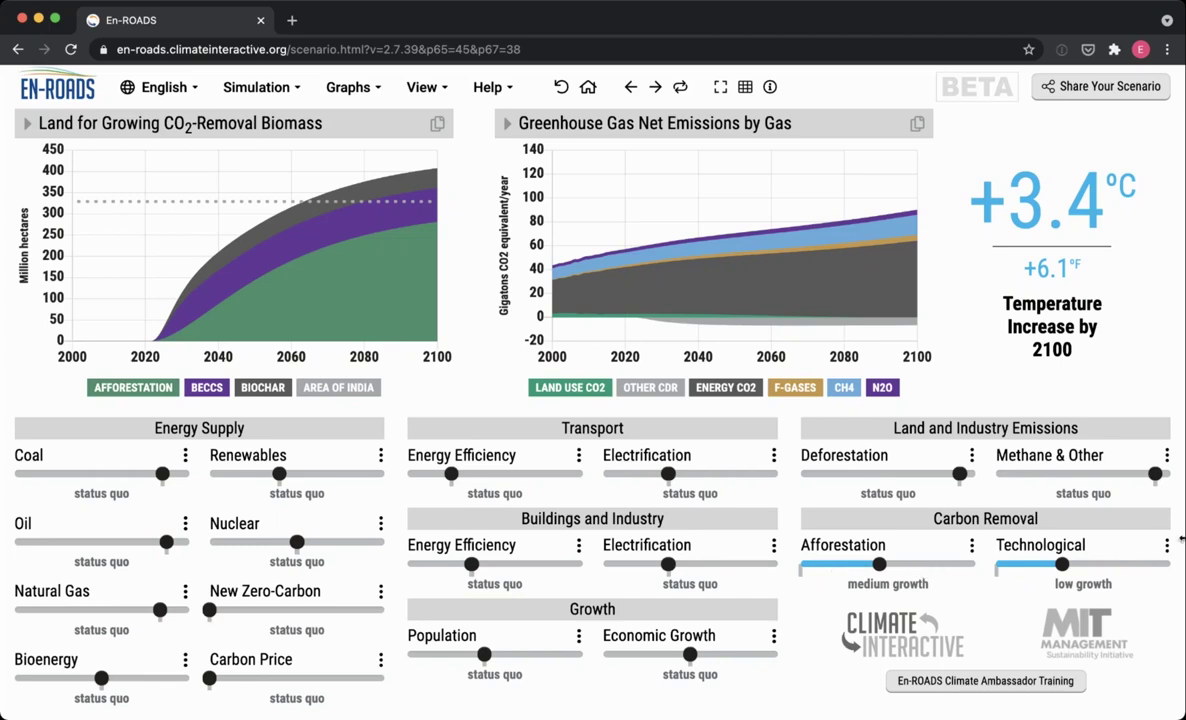
click(971, 550)
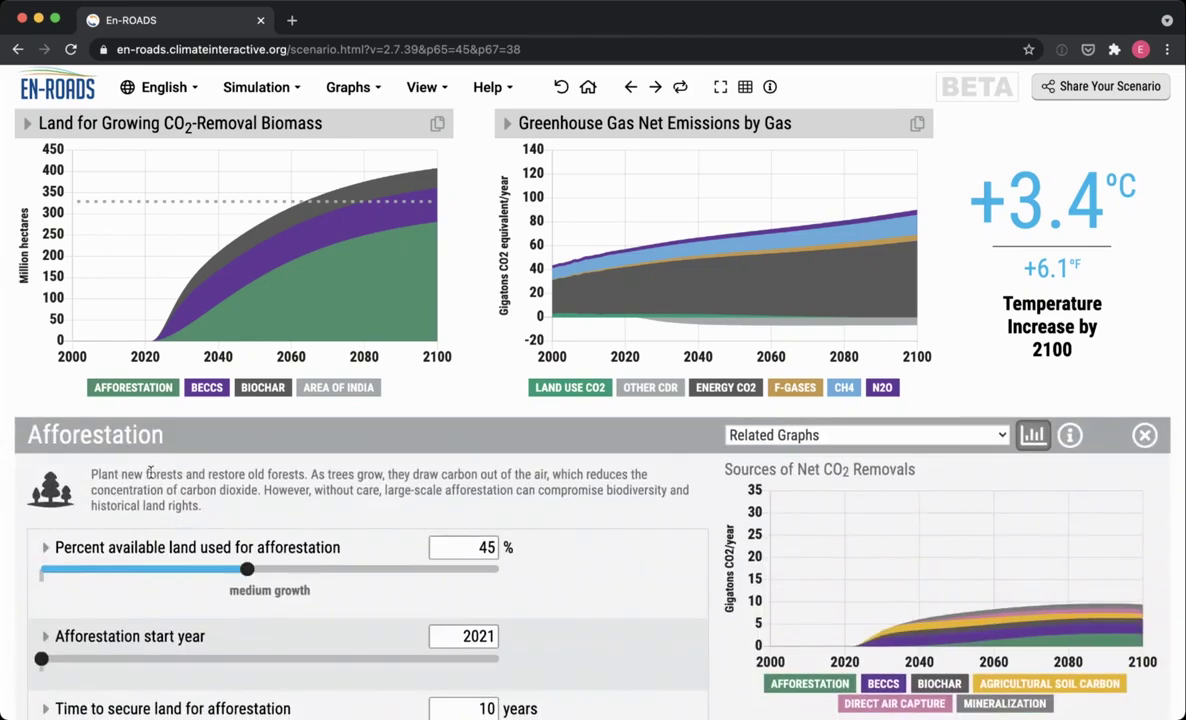
- Swap the Afforestation panel for the Technological Carbon Removal panel at 38% low growth
click(455, 375)
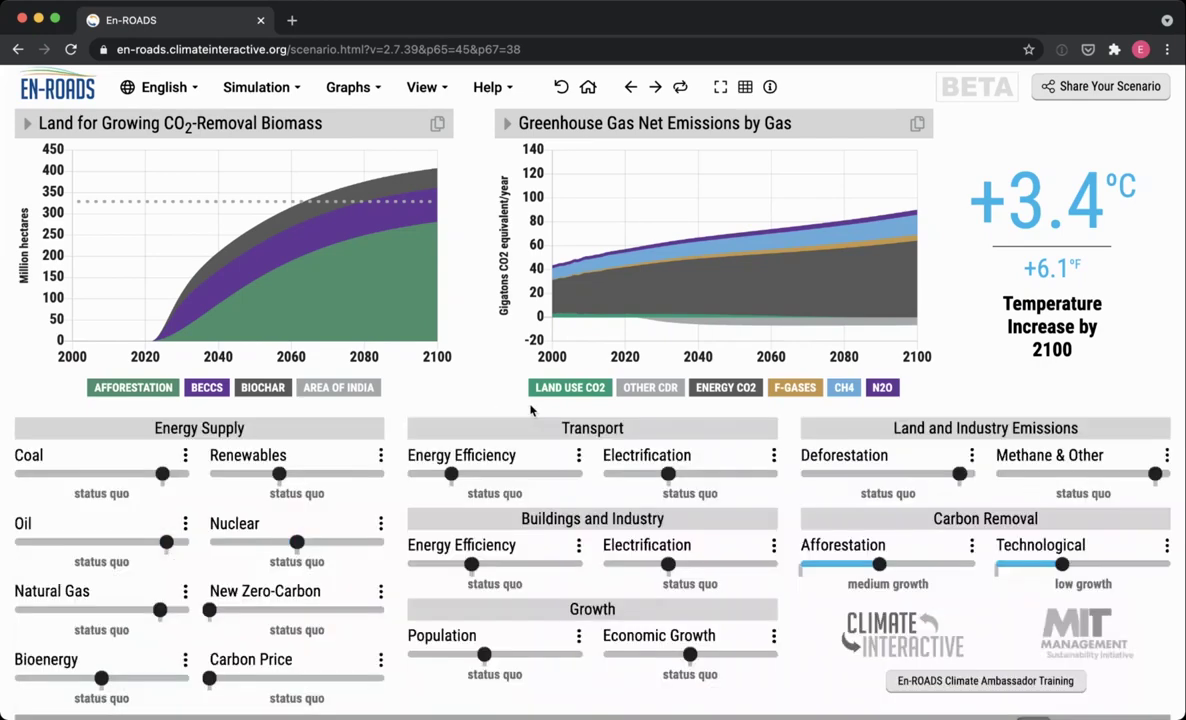
click(1166, 546)
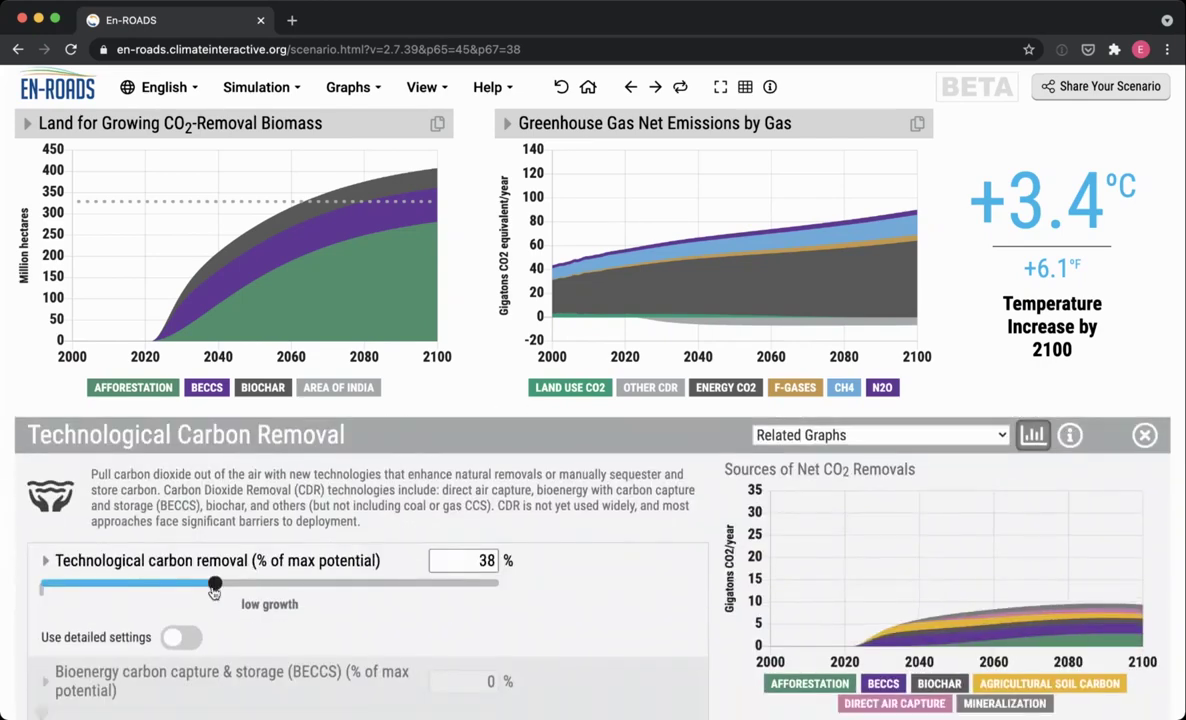
scroll(259, 593, down, 3)
scroll(259, 593, down, 5)
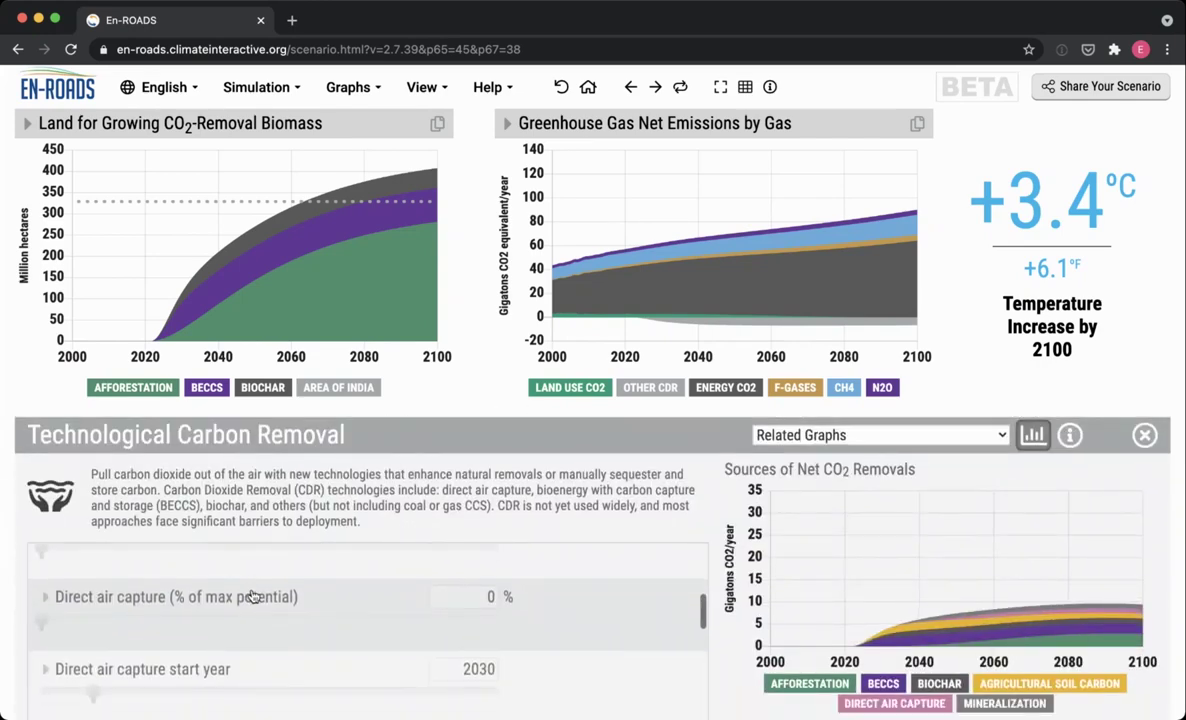
scroll(253, 601, up, 10)
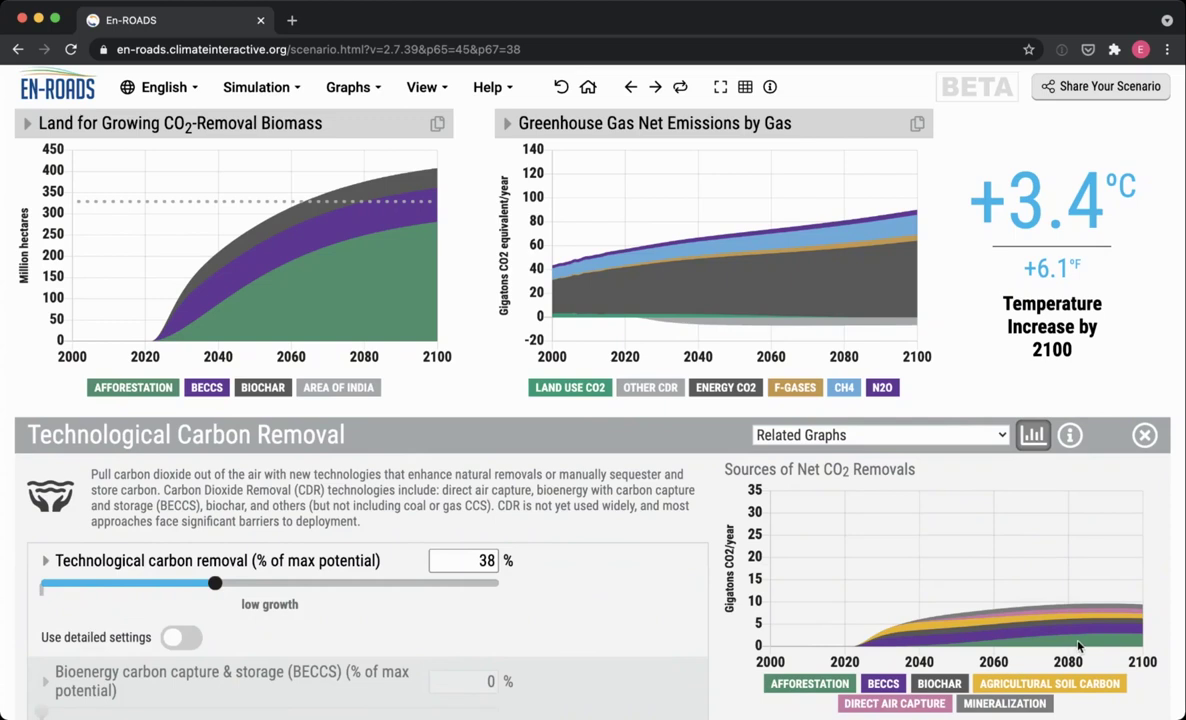
- Enable detailed technological removal settings with BECCS at 0% and expand the direct air capture explanation
click(178, 643)
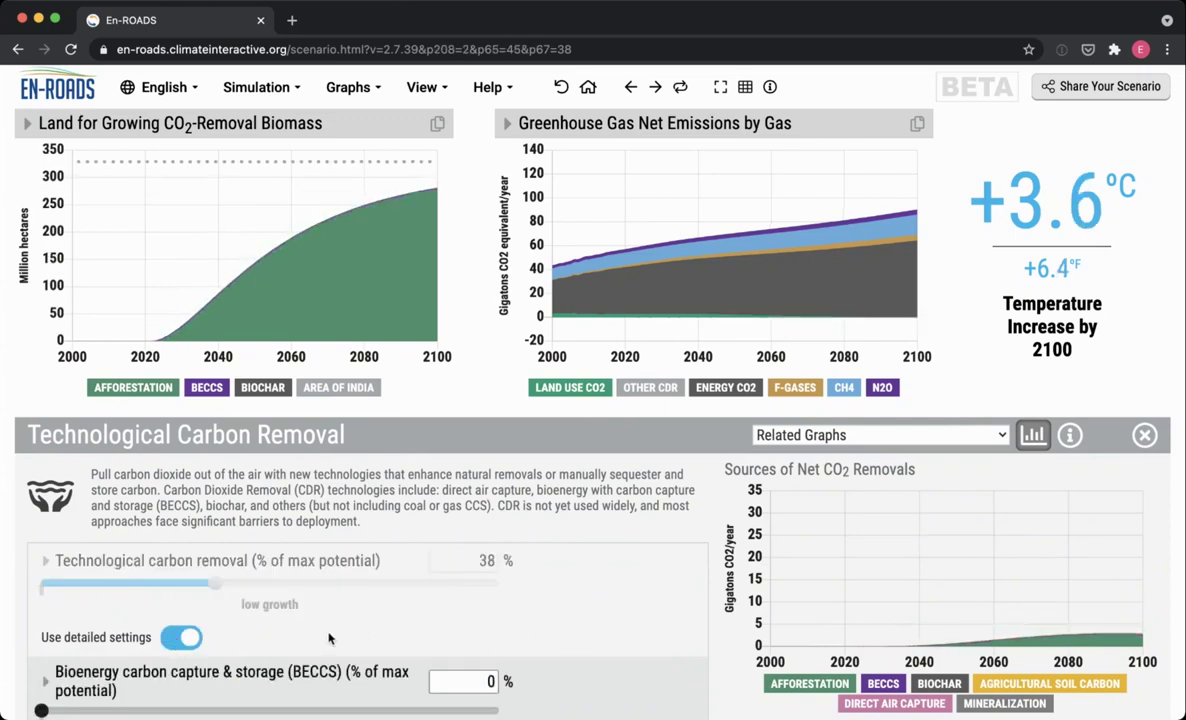
scroll(329, 638, down, 2)
scroll(329, 638, down, 2)
scroll(216, 598, up, 1)
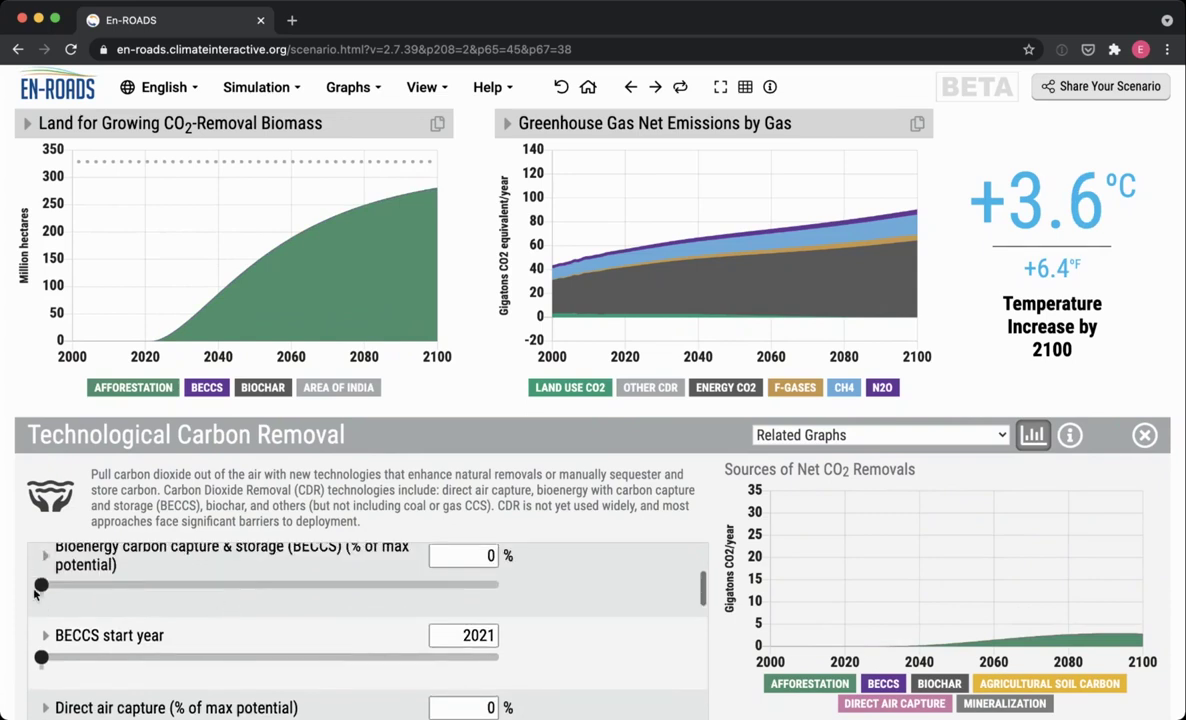
mouse_move(40, 586)
mouse_down()
mouse_move(210, 585)
mouse_move(41, 585)
mouse_up()
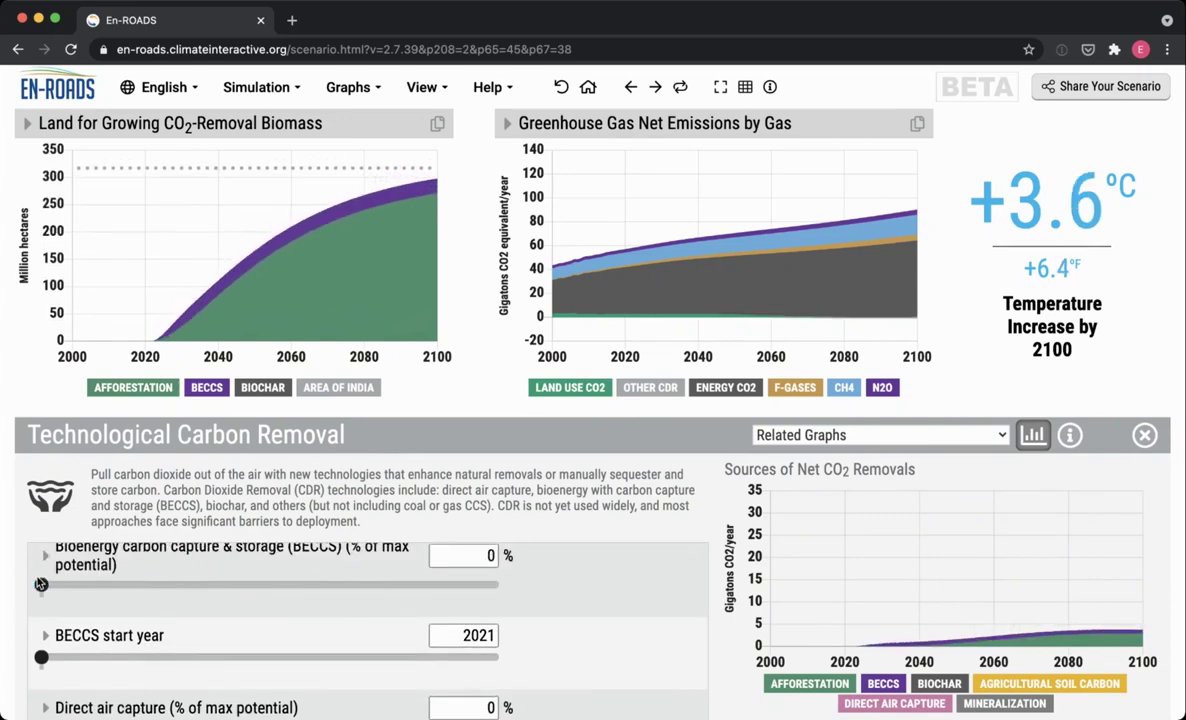
scroll(294, 582, down, 4)
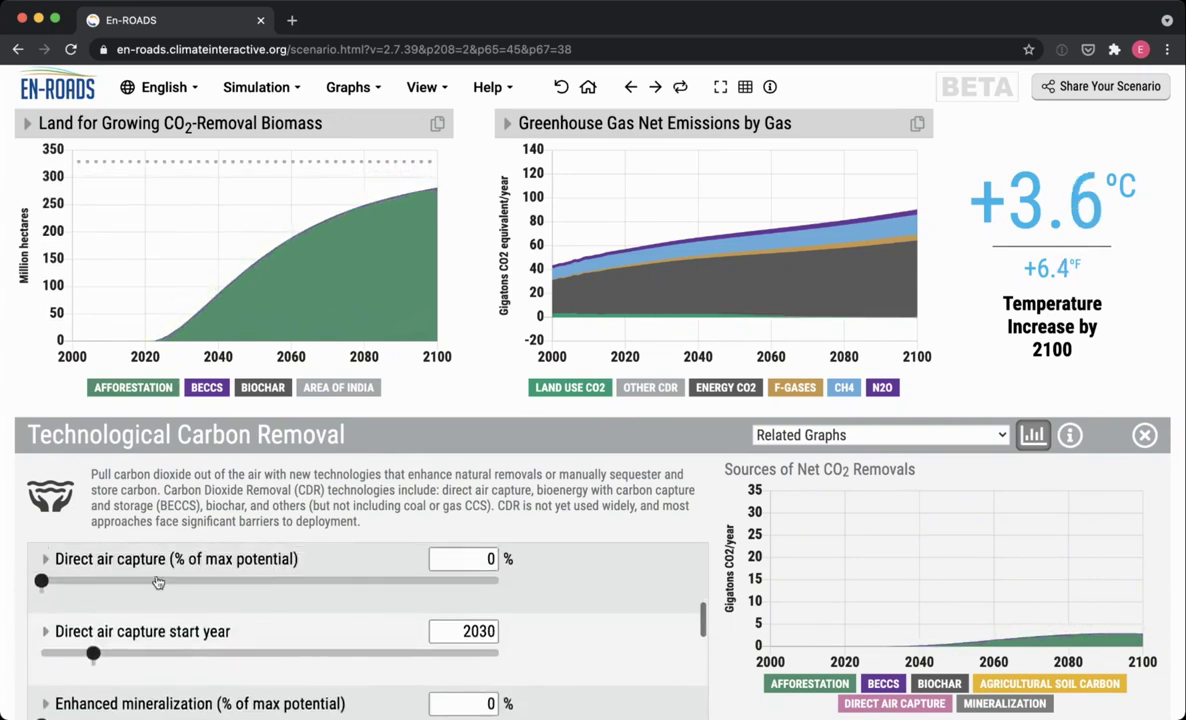
click(43, 562)
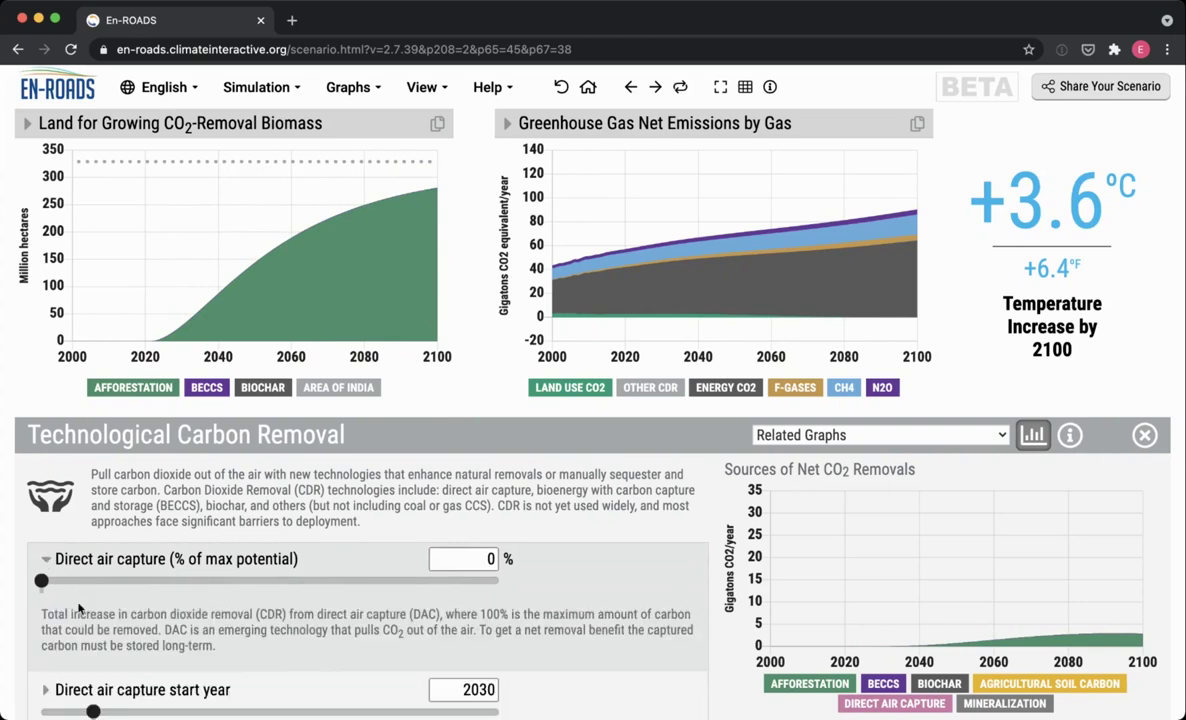